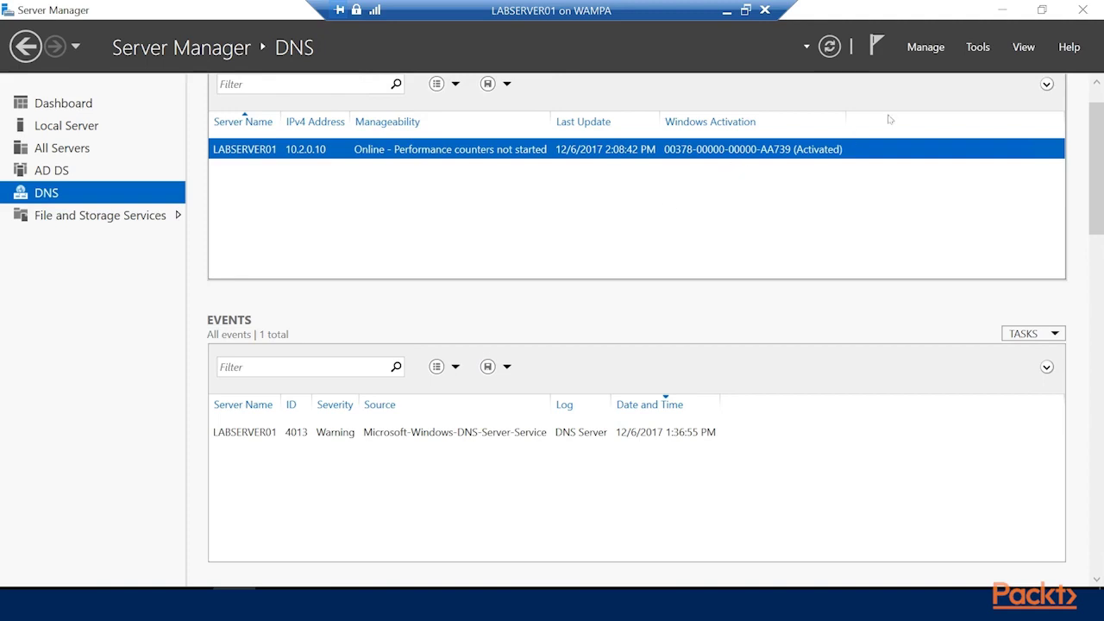
# Open DNS Manager and bring up the properties of the DNS server LABSERVER01.
pyautogui.click(977, 49)
pyautogui.scroll(-1, 859, 259)
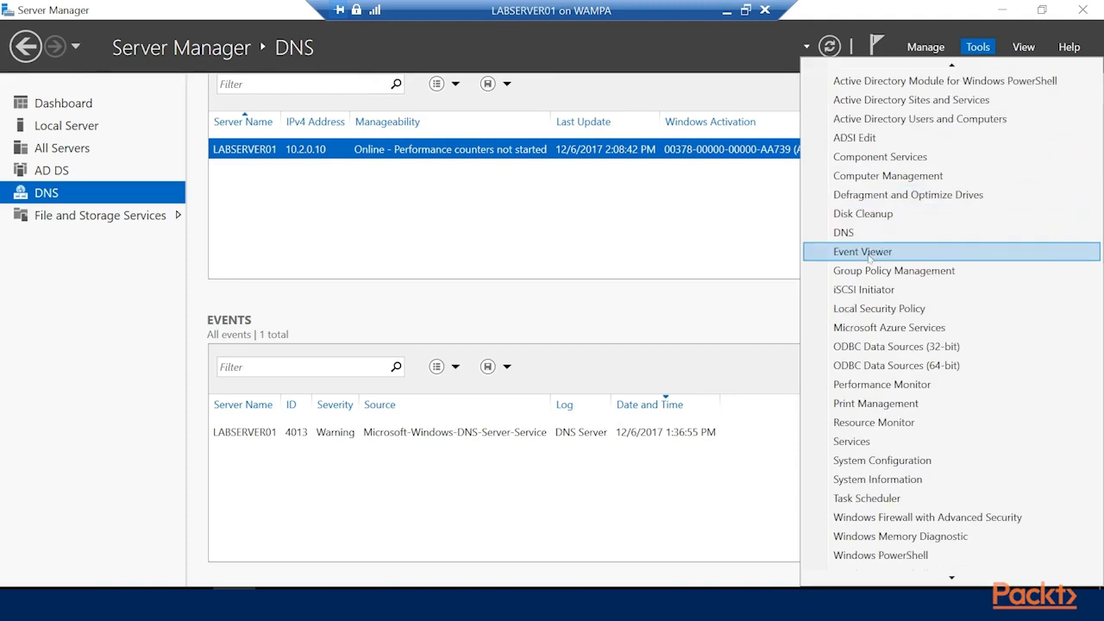
pyautogui.click(846, 233)
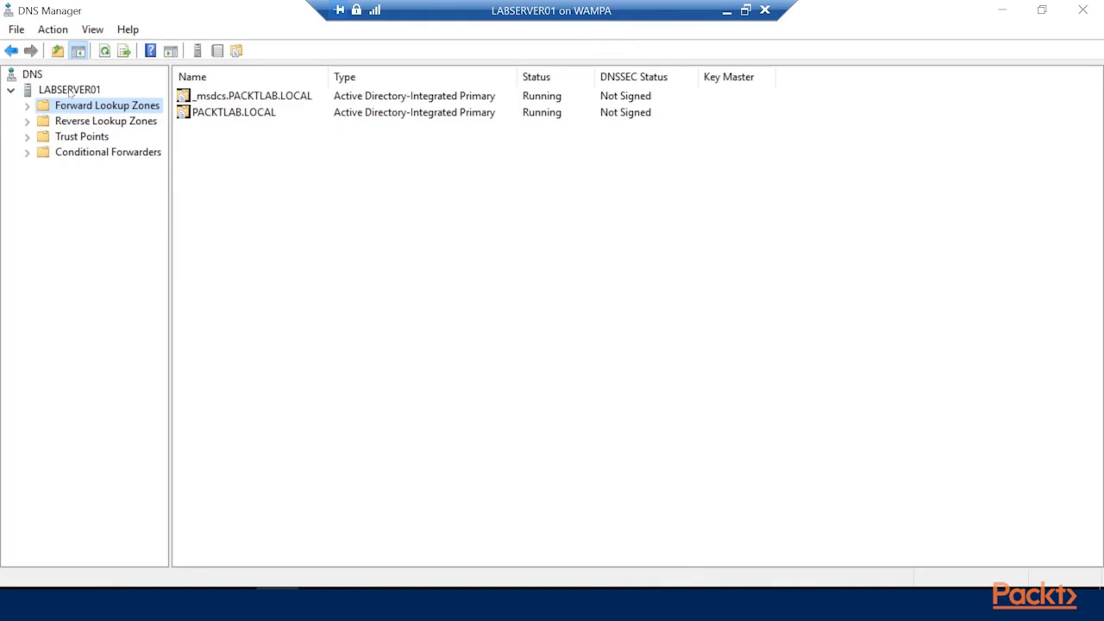
pyautogui.rightClick(44, 76)
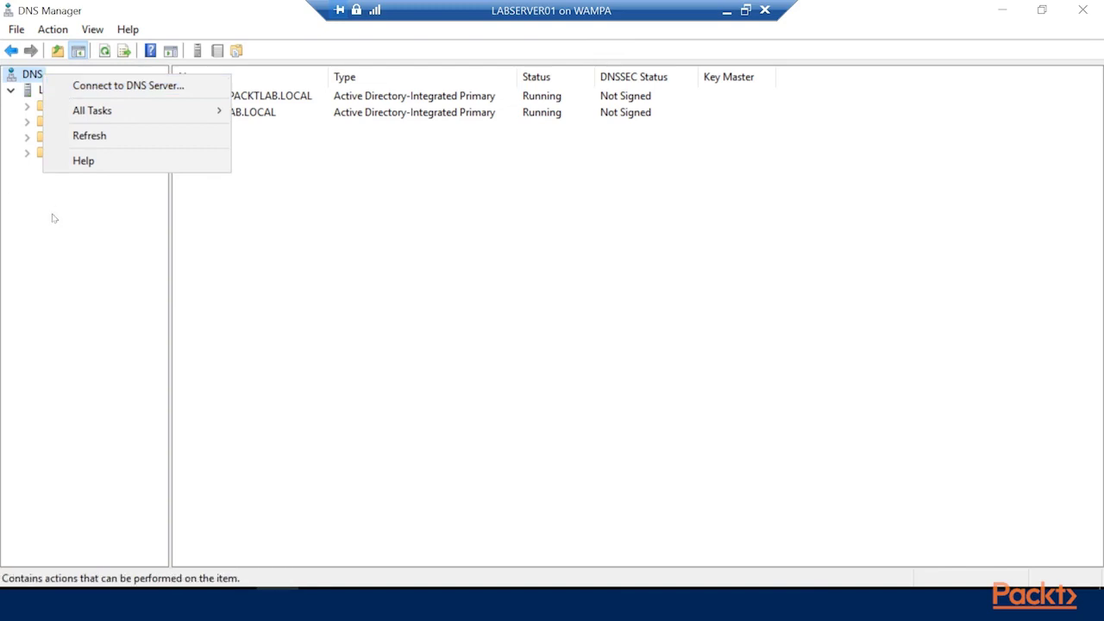
pyautogui.click(64, 242)
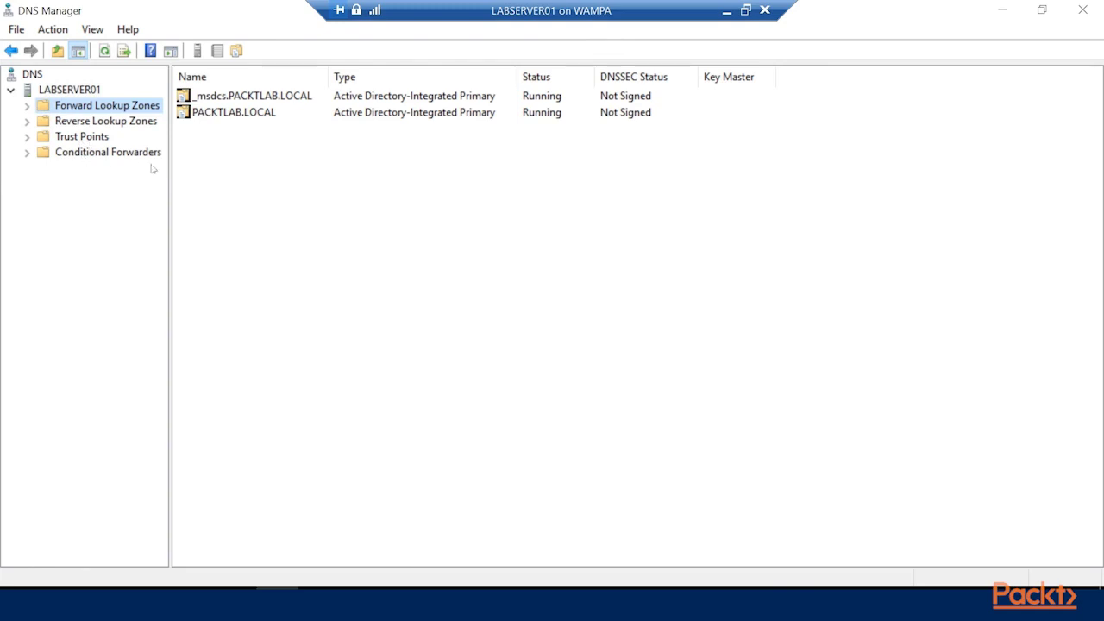
pyautogui.rightClick(50, 90)
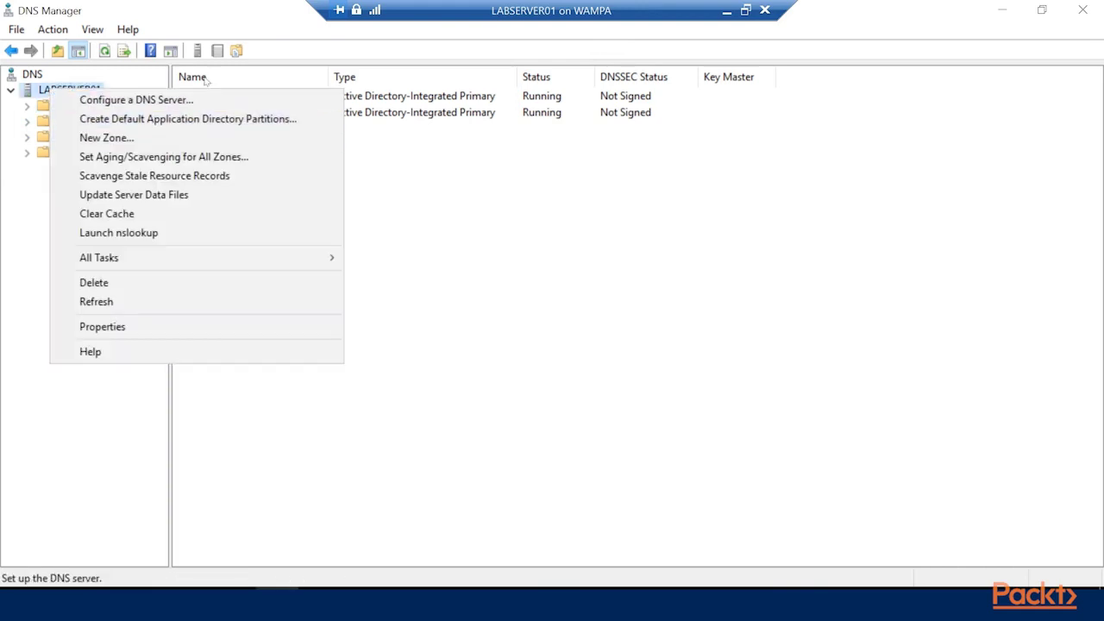
pyautogui.click(167, 328)
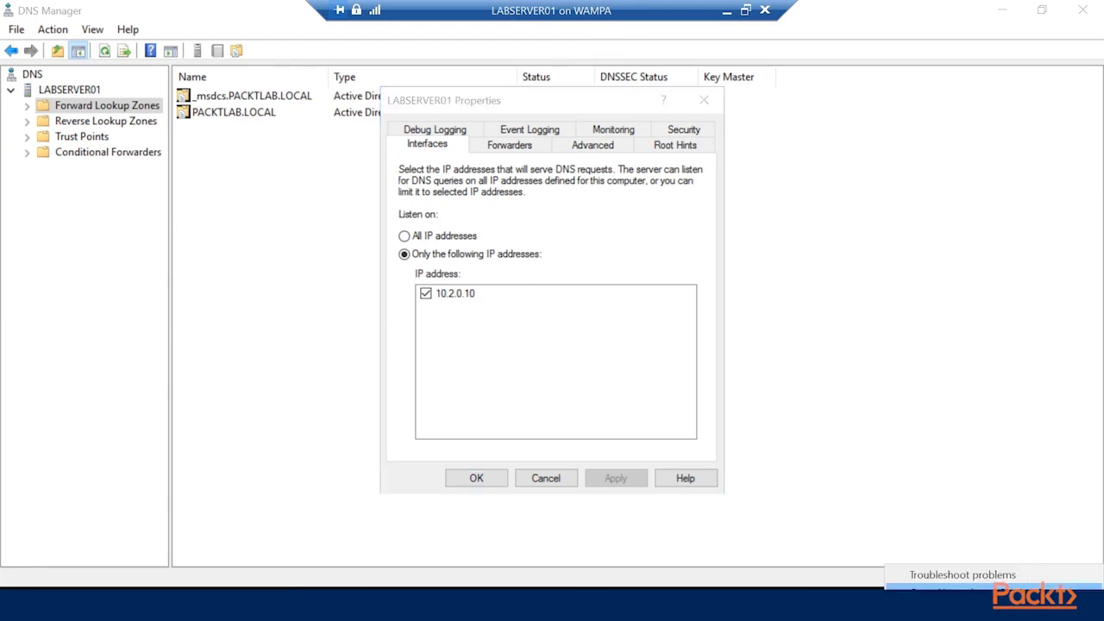
# Check the Internet Protocol Version 6 item in the Ethernet adapter's properties and close the network windows without changes.
pyautogui.click(962, 591)
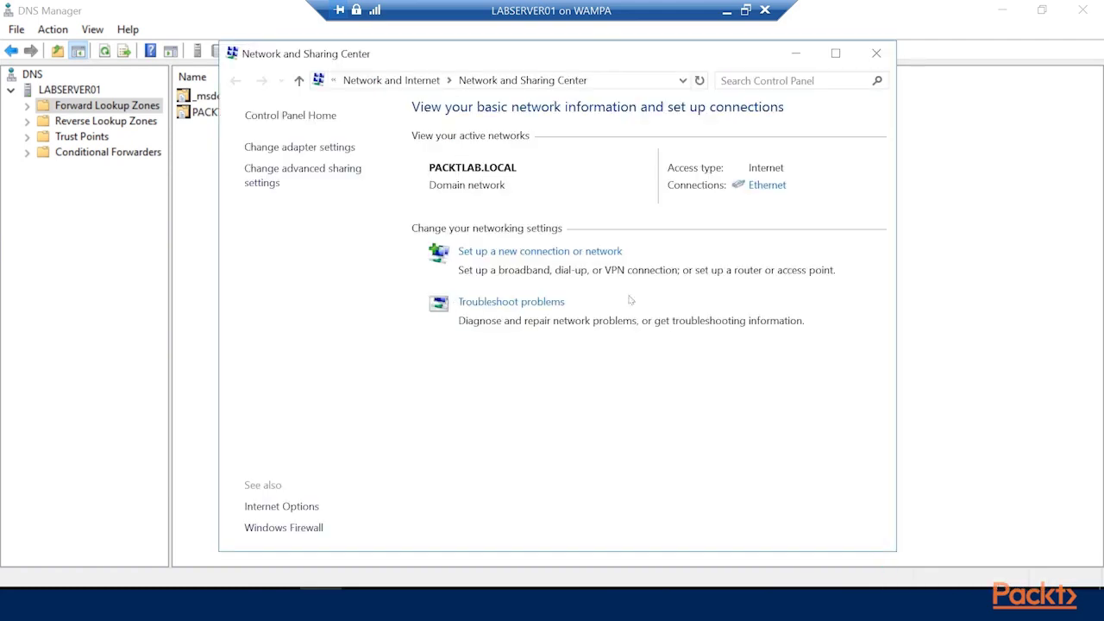
pyautogui.click(277, 147)
pyautogui.rightClick(380, 184)
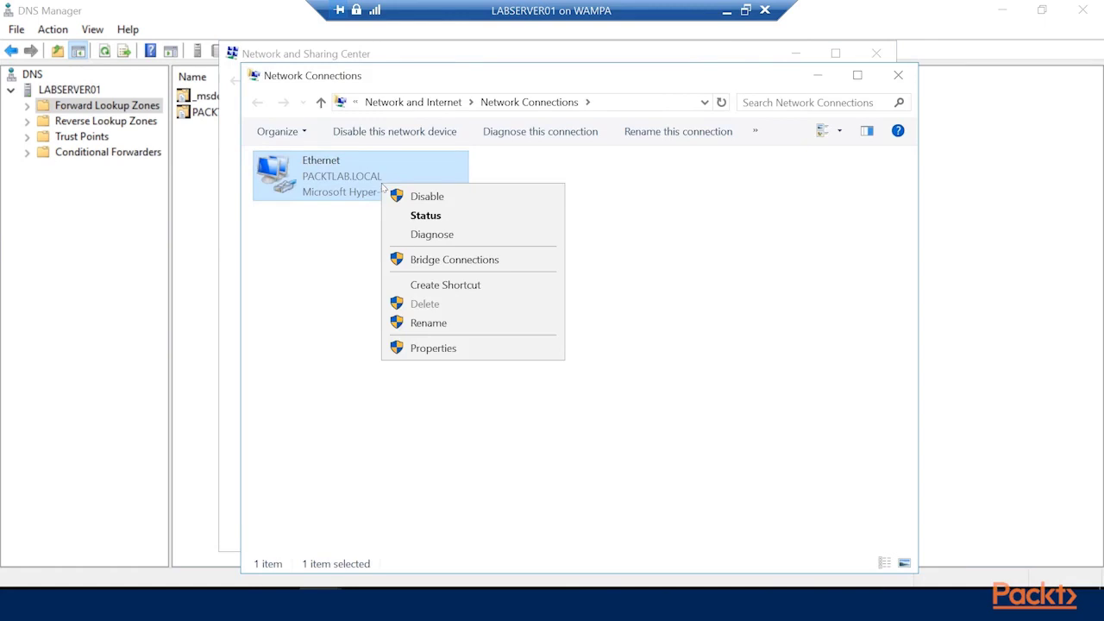
pyautogui.click(431, 354)
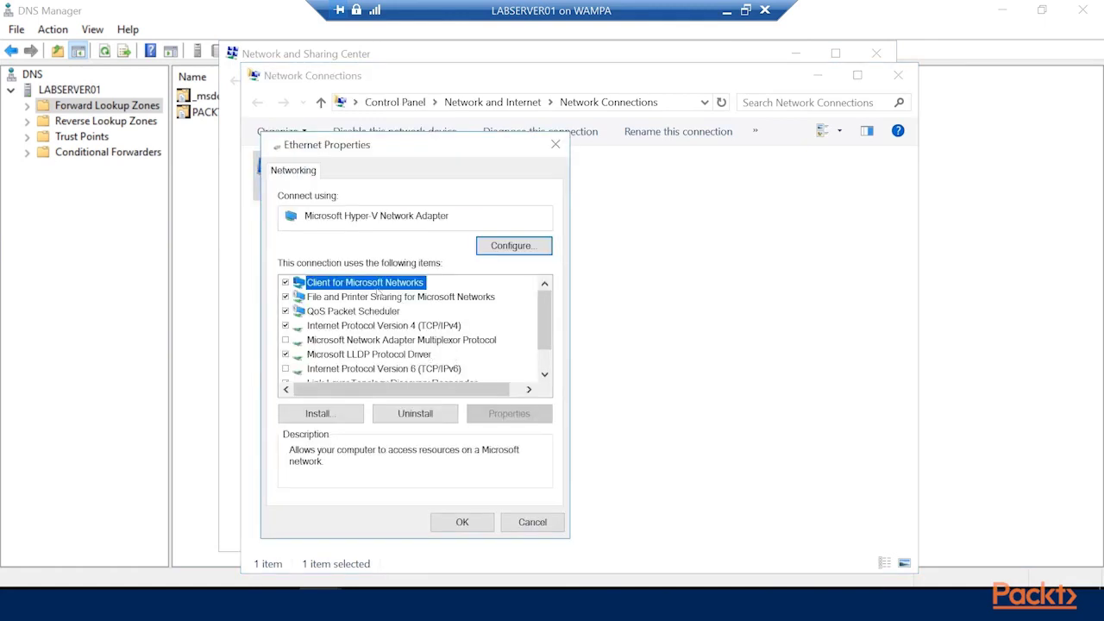
pyautogui.click(384, 369)
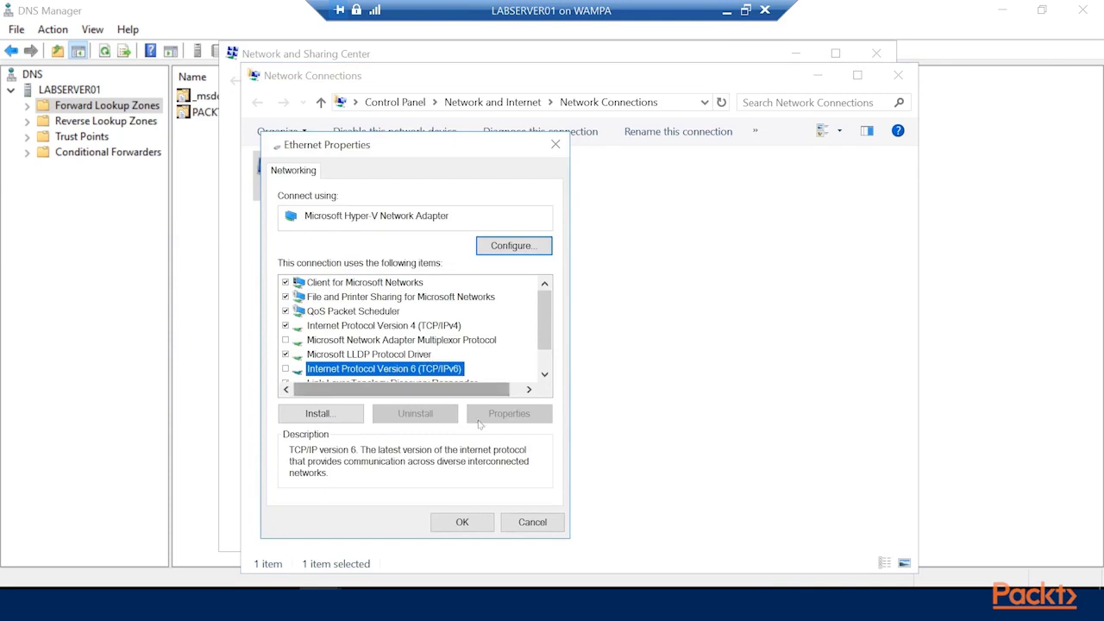
pyautogui.click(533, 523)
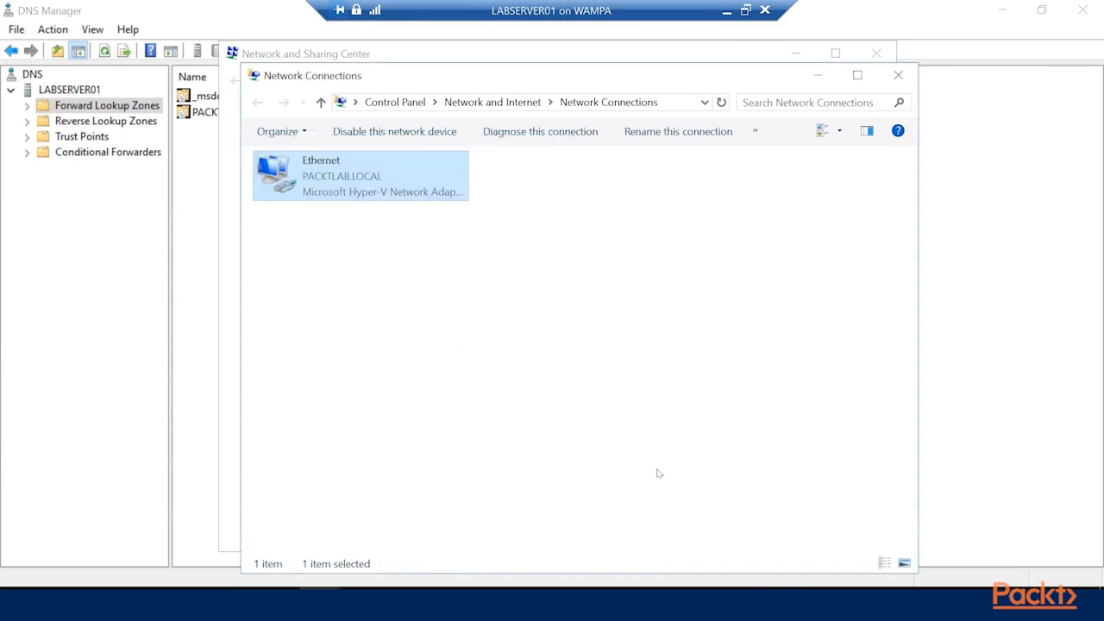
pyautogui.click(883, 78)
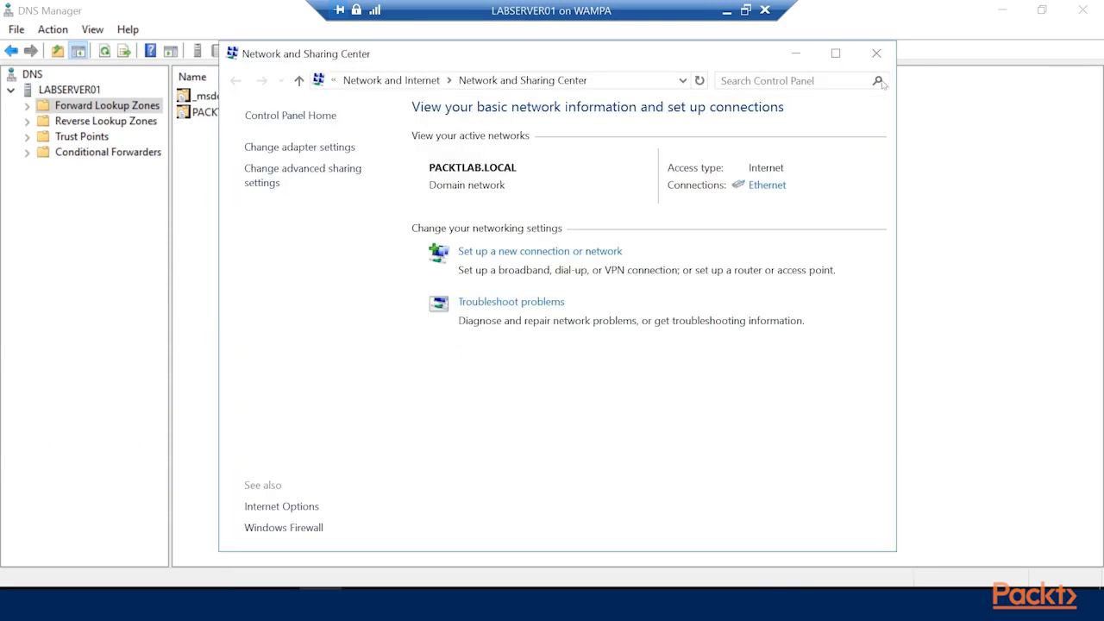
pyautogui.click(883, 59)
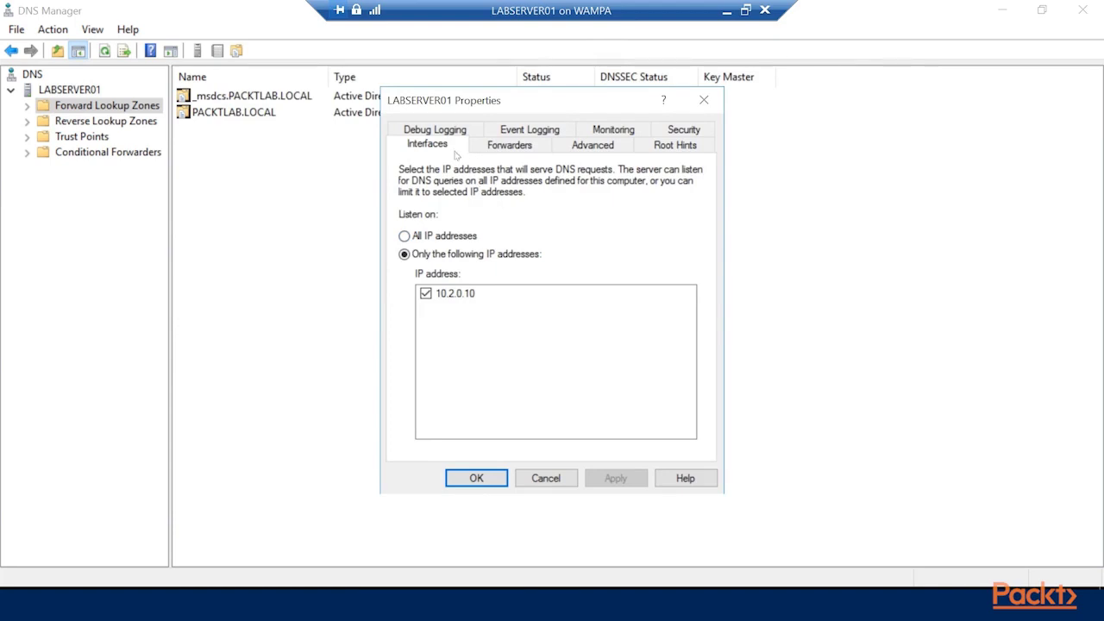
# Review the DNS server's forwarders and look through its list of root hint name servers.
pyautogui.click(506, 147)
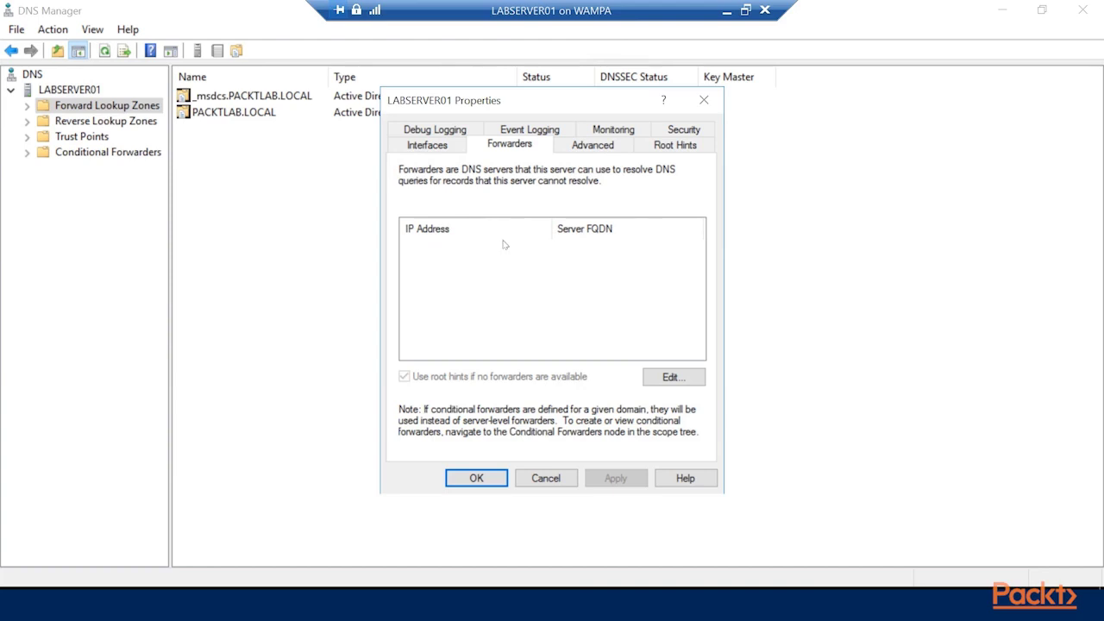
pyautogui.click(671, 148)
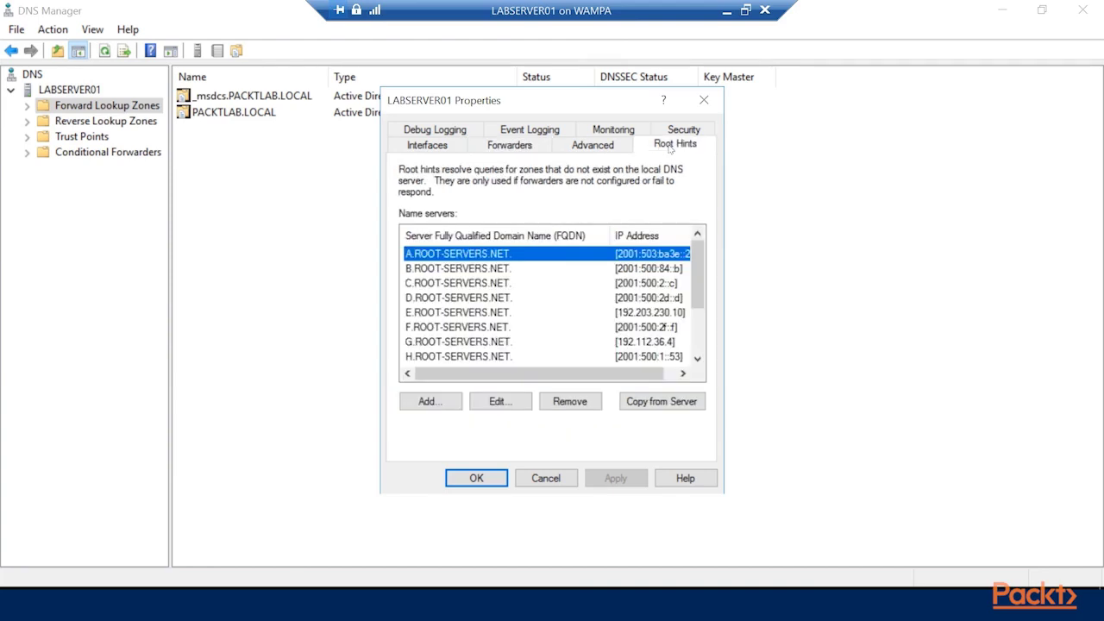
pyautogui.moveTo(699, 273); pyautogui.dragTo(700, 316)
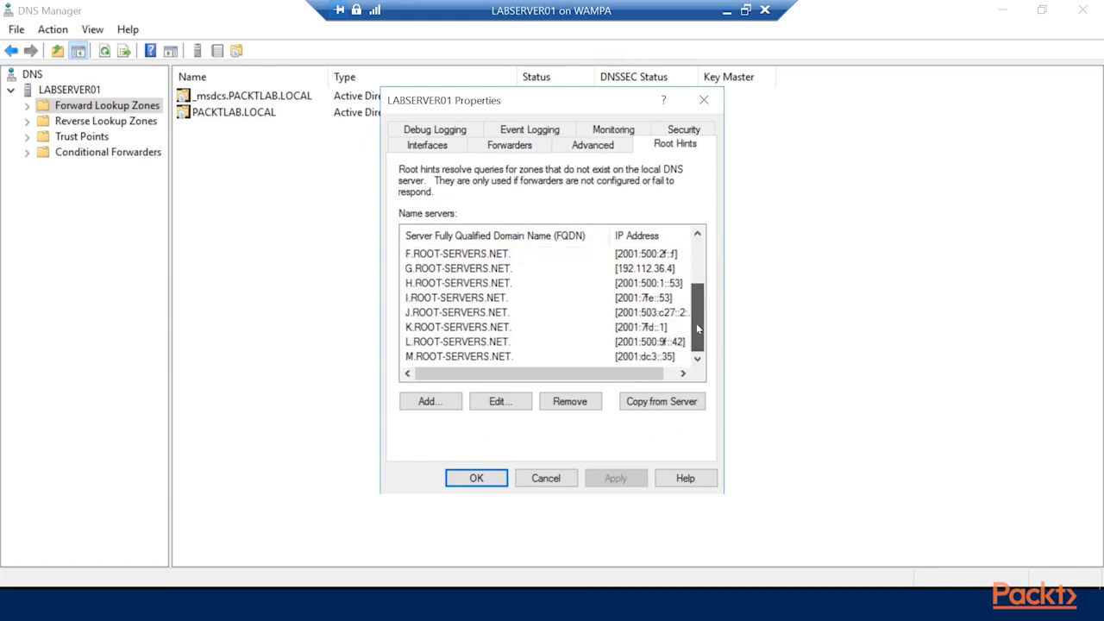
pyautogui.press('Home')
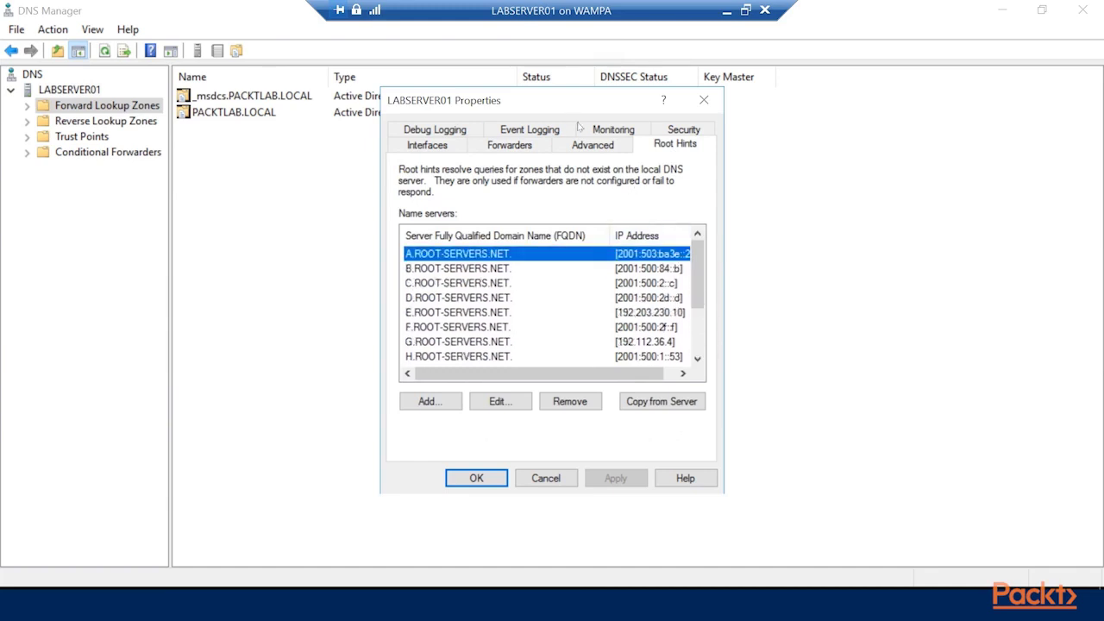
# Add 8.8.8.8 as a forwarding server for LABSERVER01 and widen the Server FQDN column to fit its contents.
pyautogui.click(493, 146)
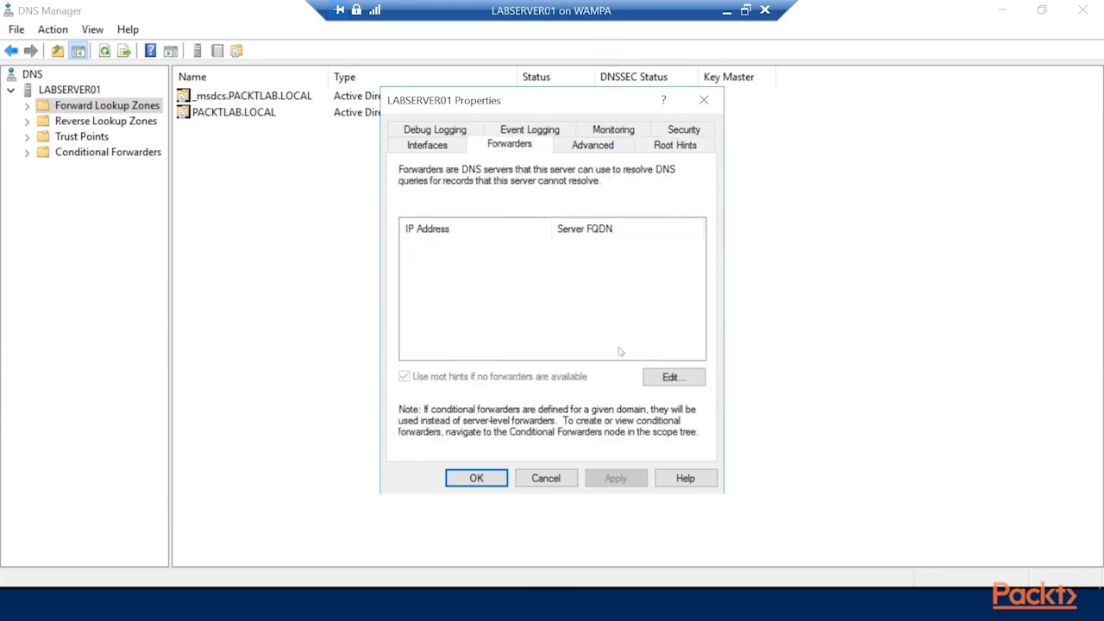
pyautogui.click(670, 380)
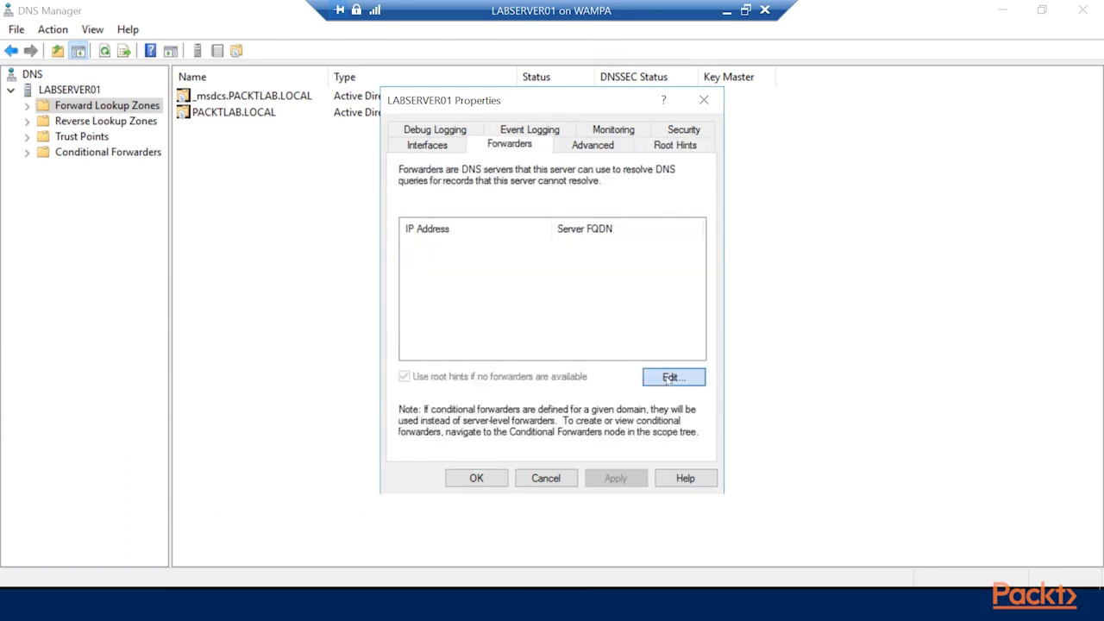
pyautogui.write('8')
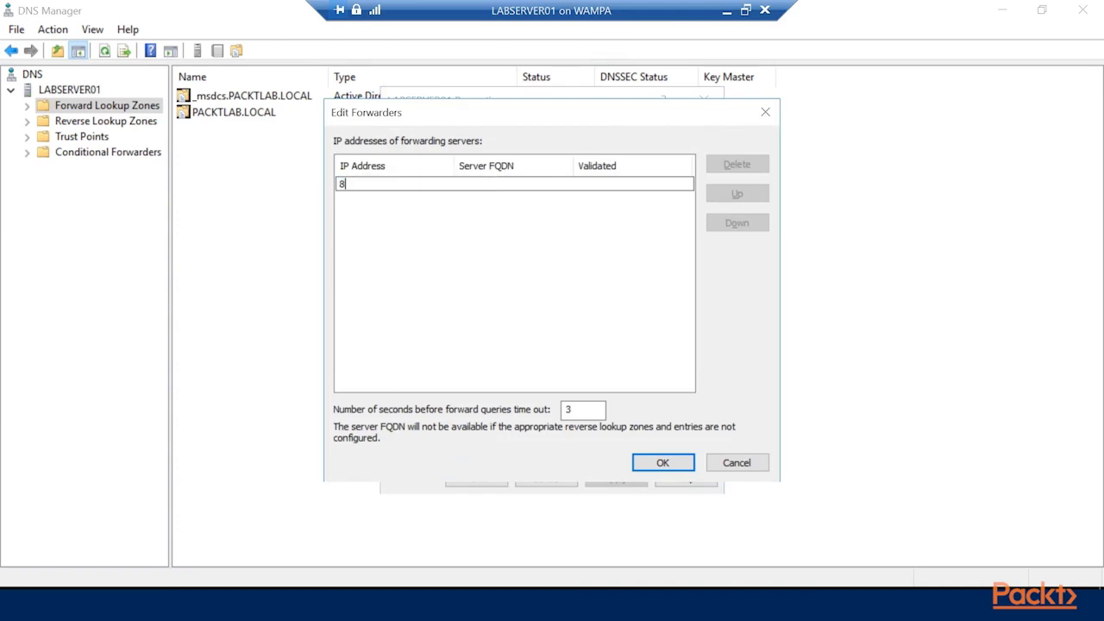
pyautogui.write('.8.8.8')
pyautogui.click(625, 244)
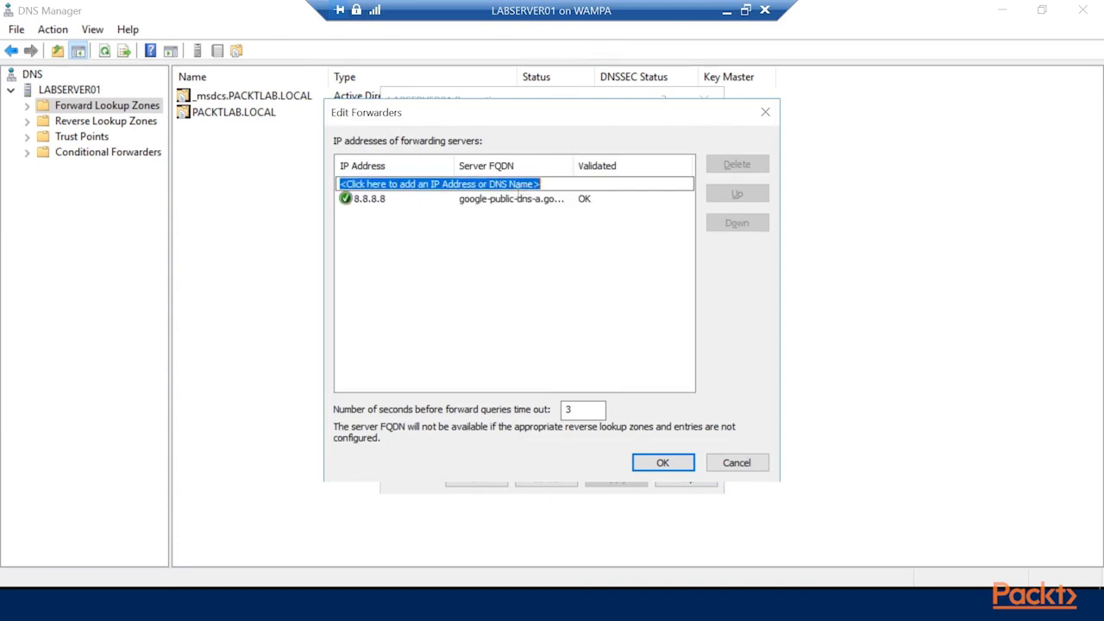
pyautogui.doubleClick(578, 175)
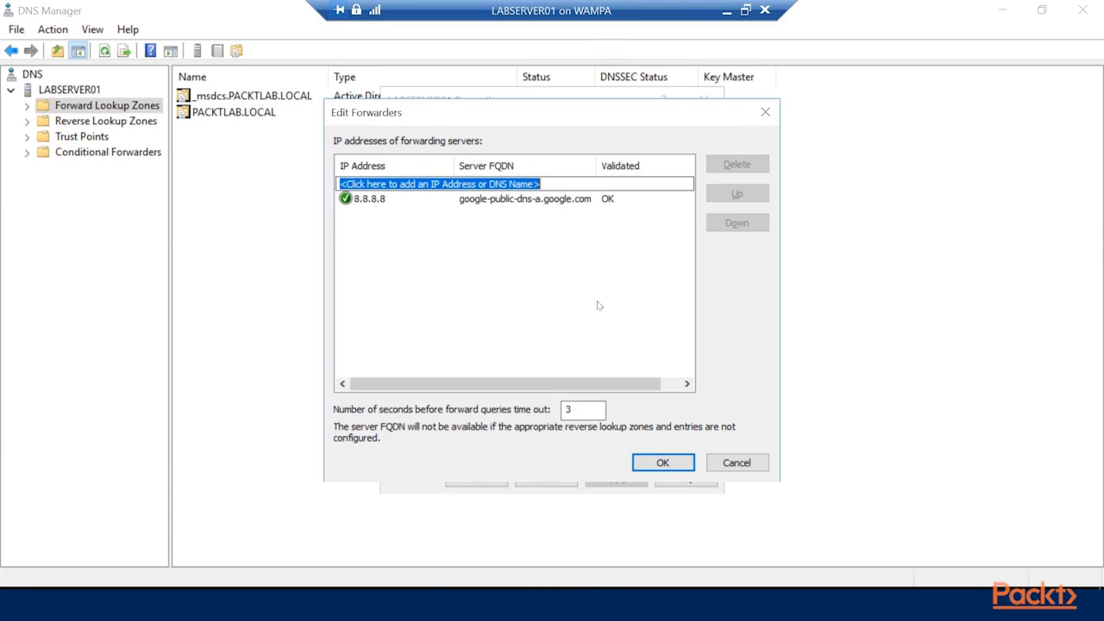
pyautogui.click(660, 465)
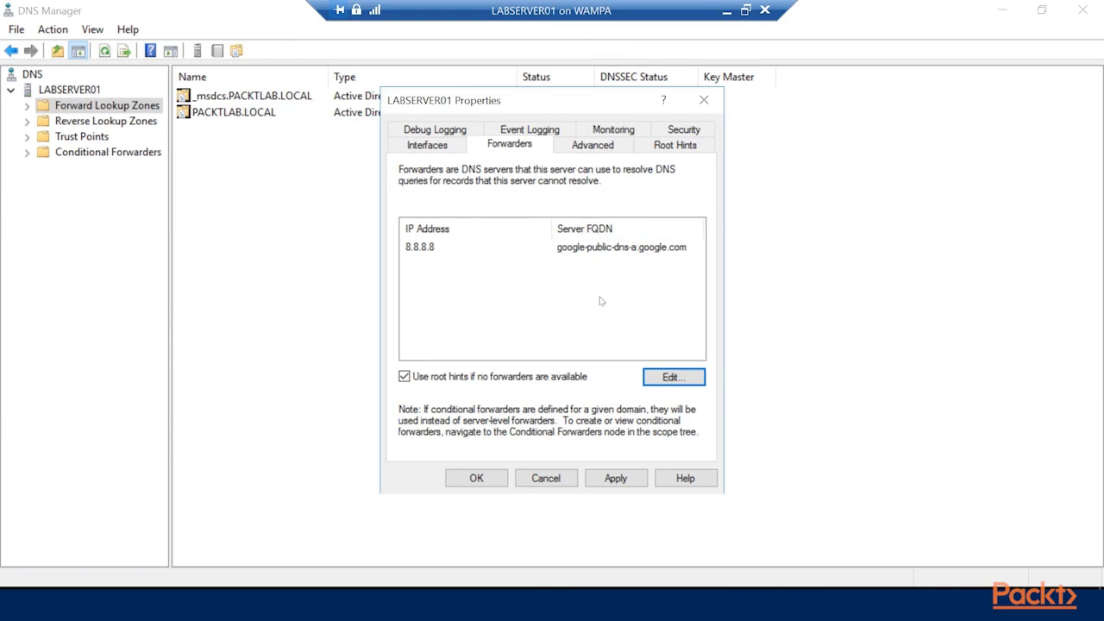
# Review the DNS server's advanced options, debug logging settings and event logging level.
pyautogui.click(592, 147)
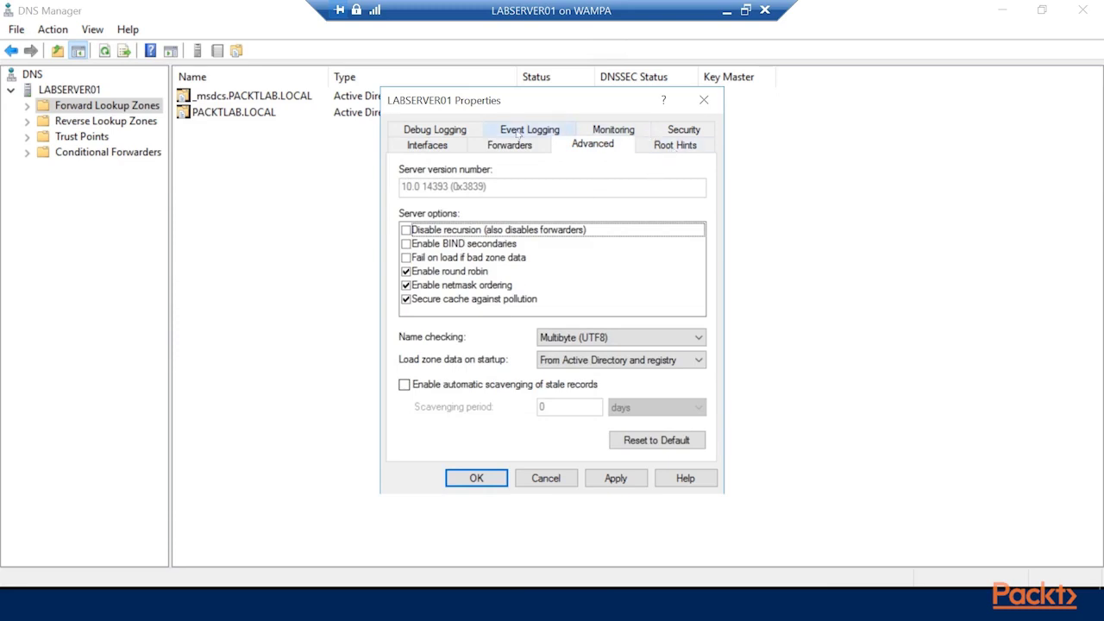
pyautogui.click(435, 130)
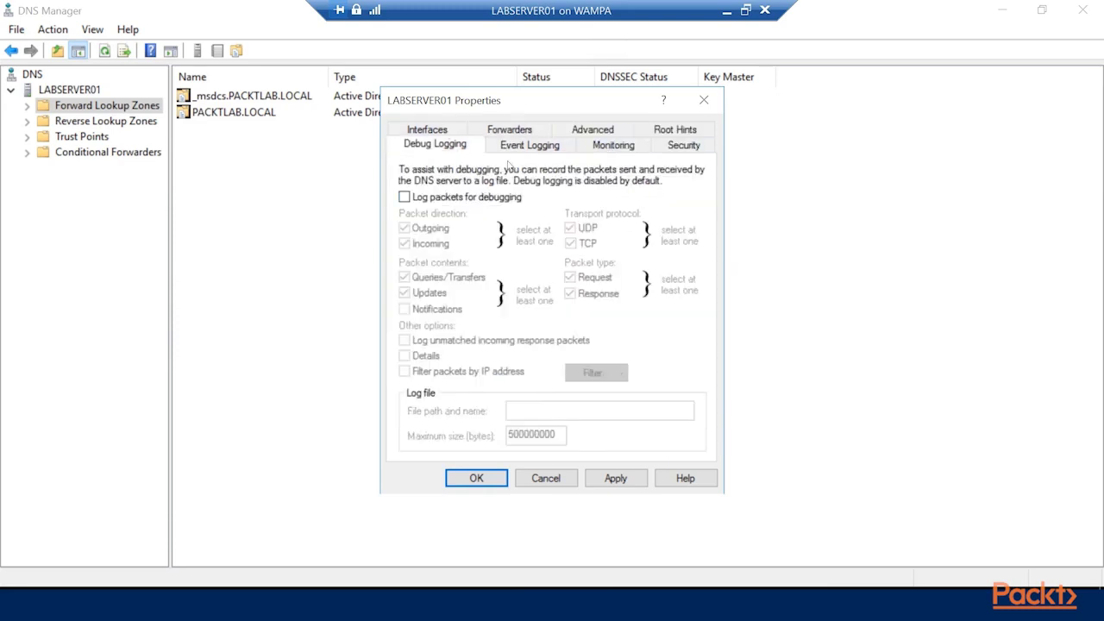
pyautogui.click(527, 148)
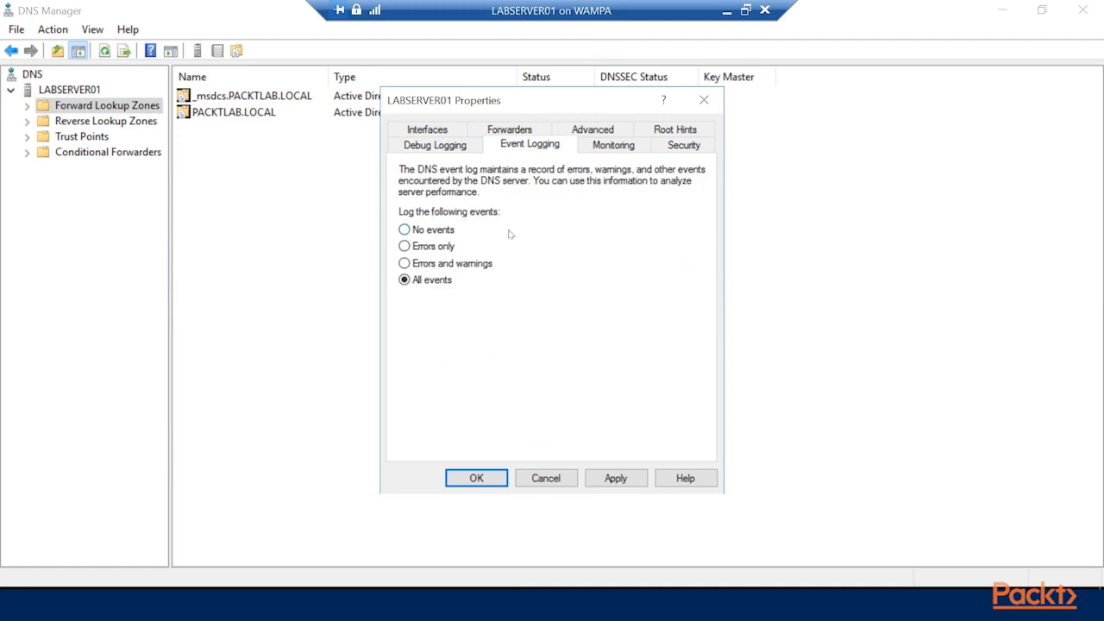
# Run a simple query test against this DNS server and clear the test type selection.
pyautogui.click(611, 147)
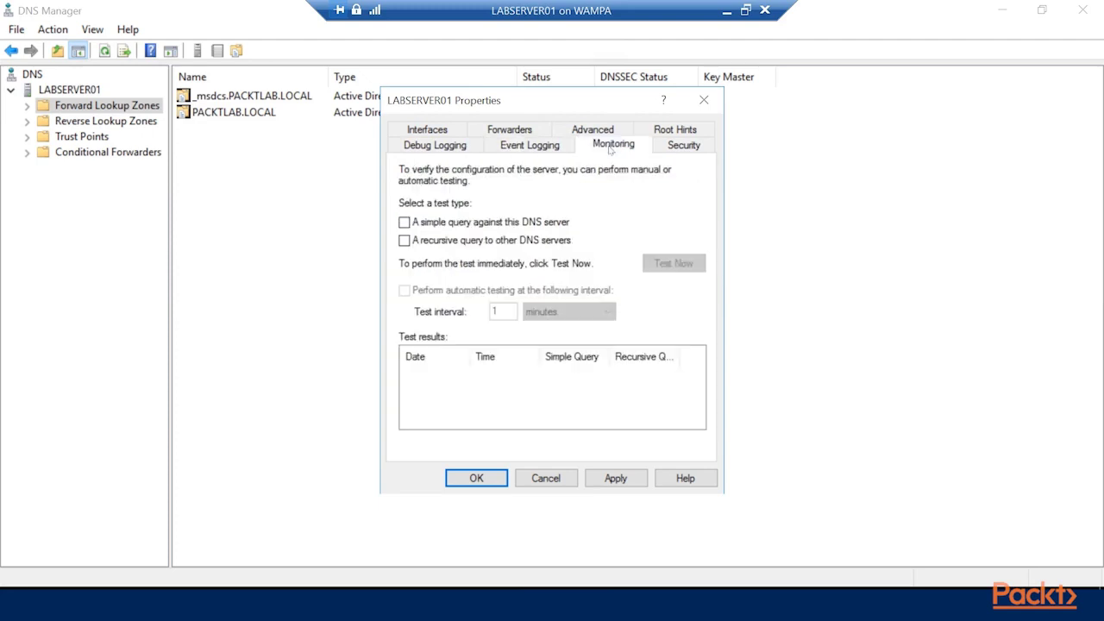
pyautogui.click(498, 226)
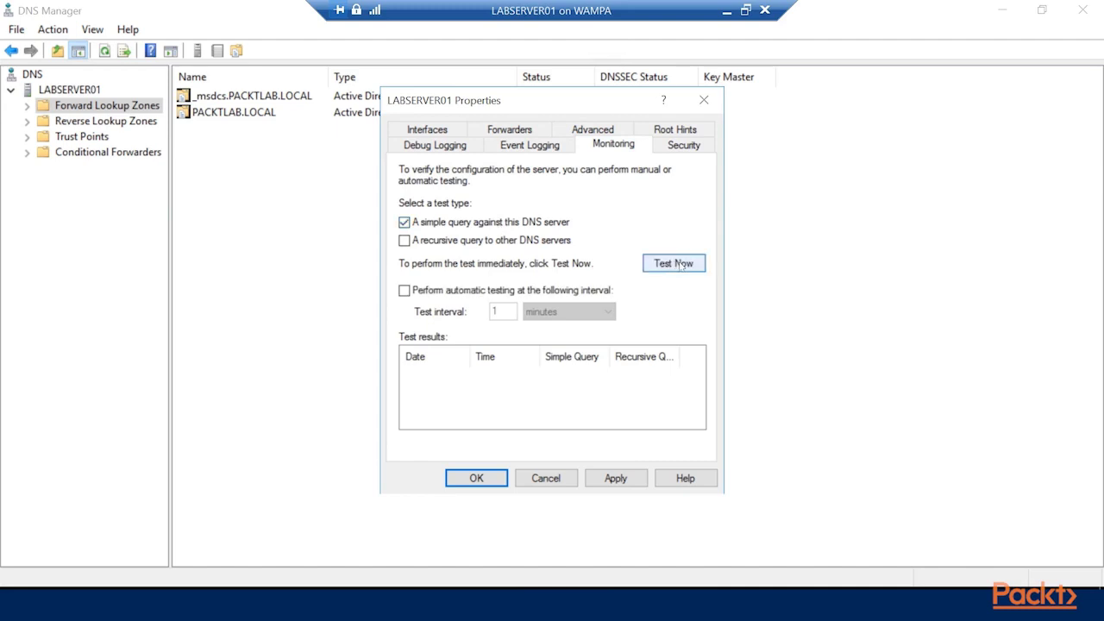
pyautogui.click(681, 265)
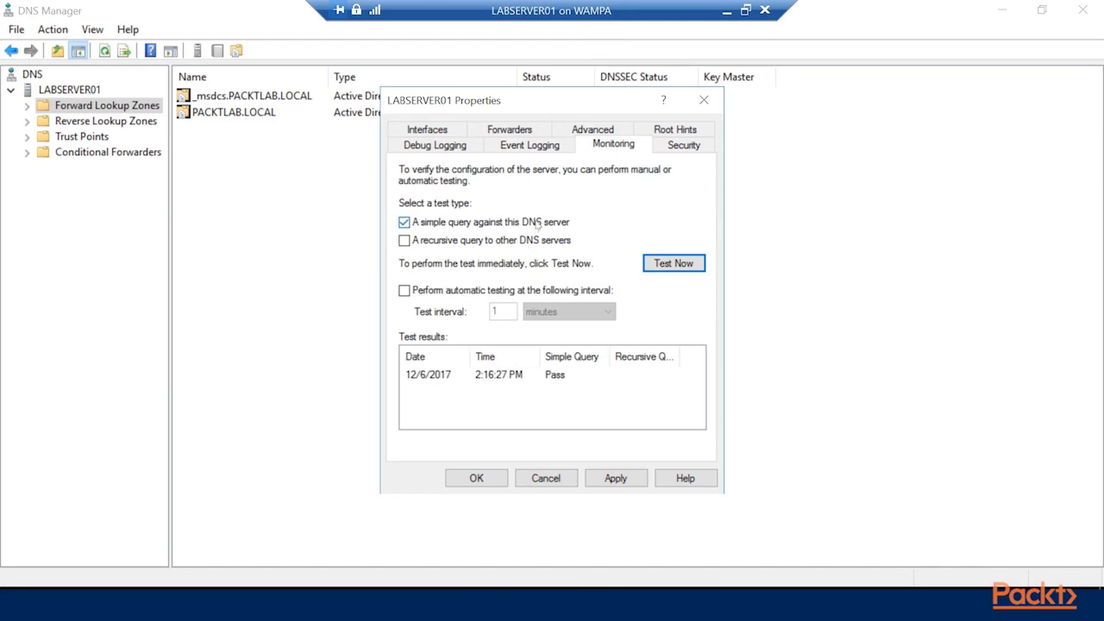
pyautogui.click(477, 223)
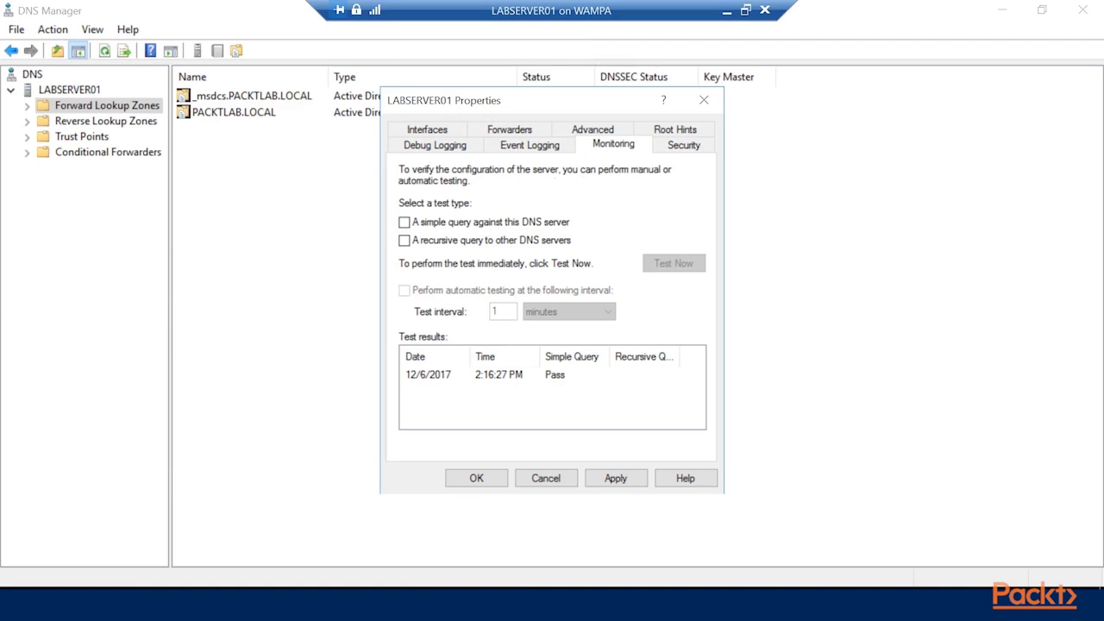
# Examine the DnsAdmins group's security permissions on the DNS server and close the server properties.
pyautogui.click(684, 145)
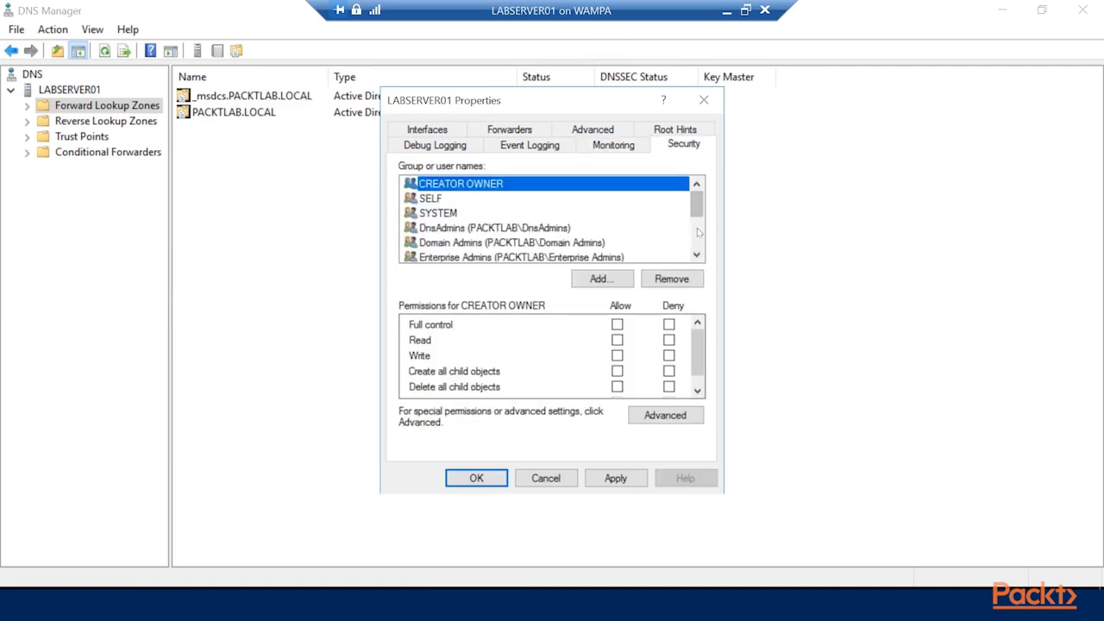
pyautogui.click(535, 231)
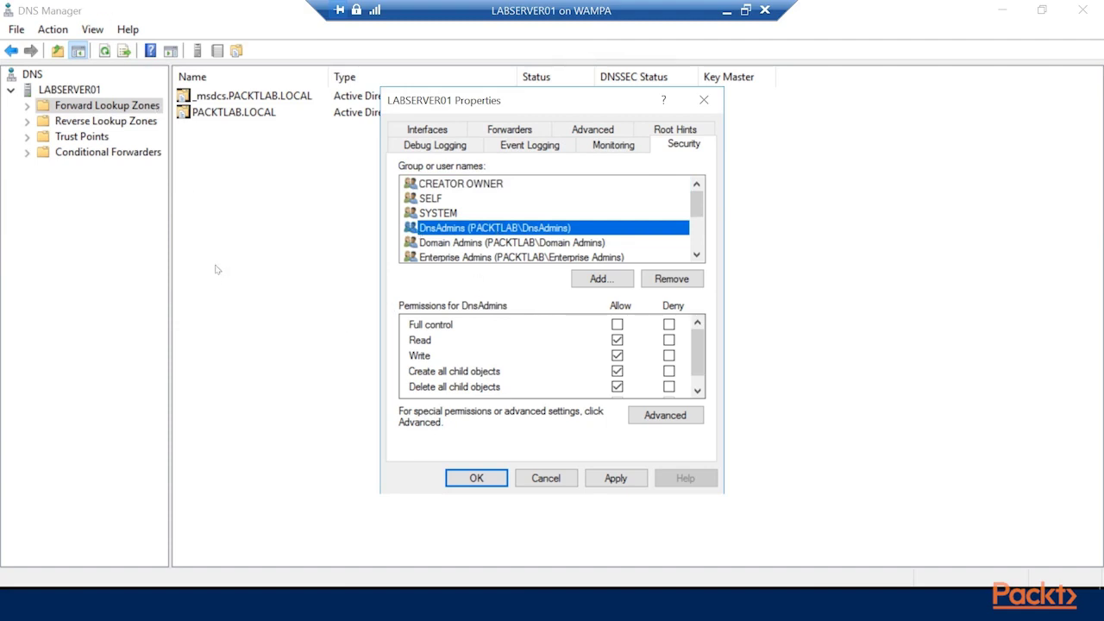
pyautogui.click(545, 479)
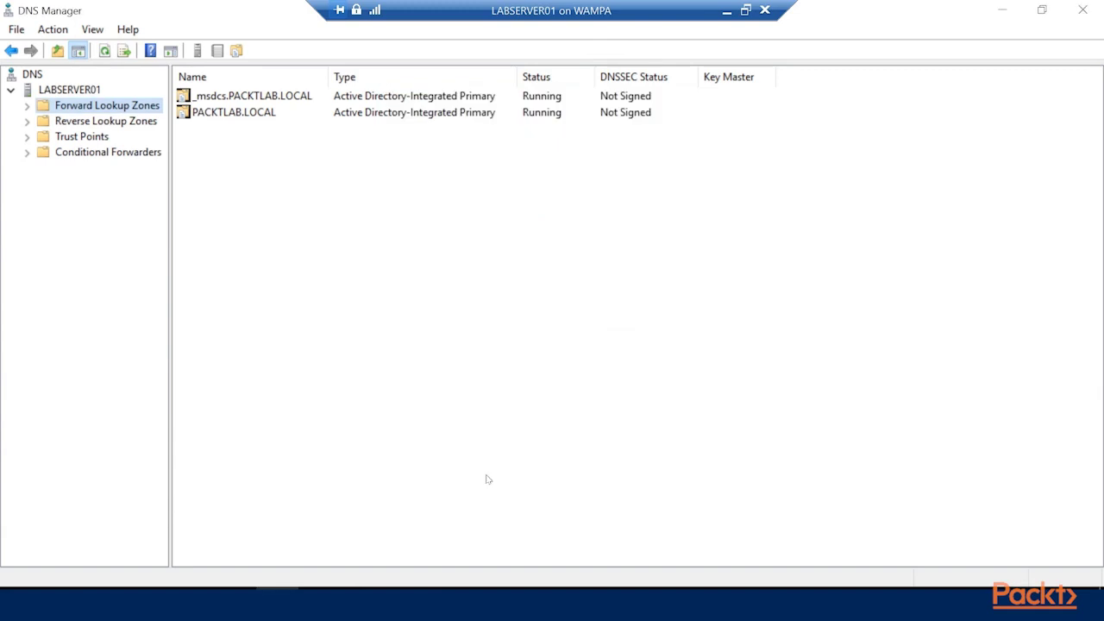
# View the settings for a new conditional forwarder under Conditional Forwarders and cancel without creating one.
pyautogui.click(68, 156)
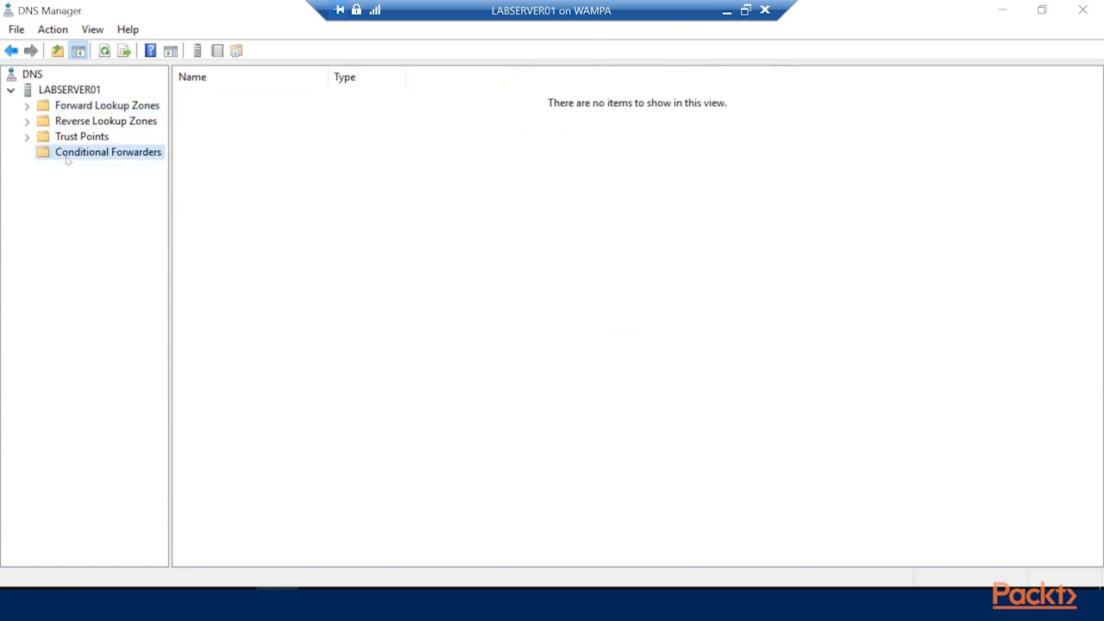
pyautogui.rightClick(67, 160)
pyautogui.click(123, 169)
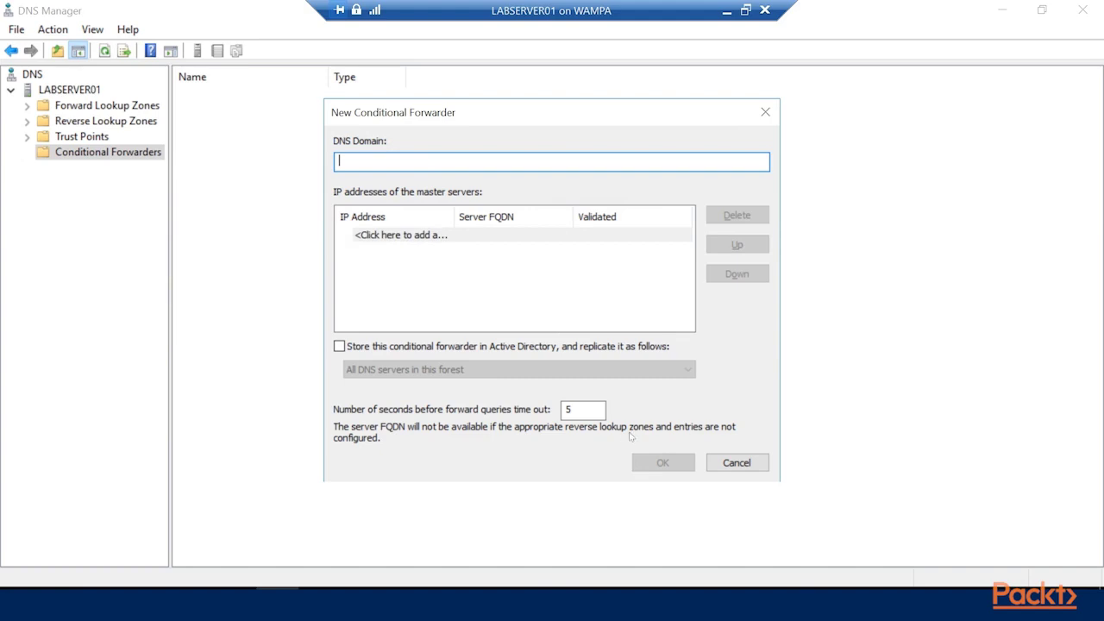
pyautogui.click(747, 463)
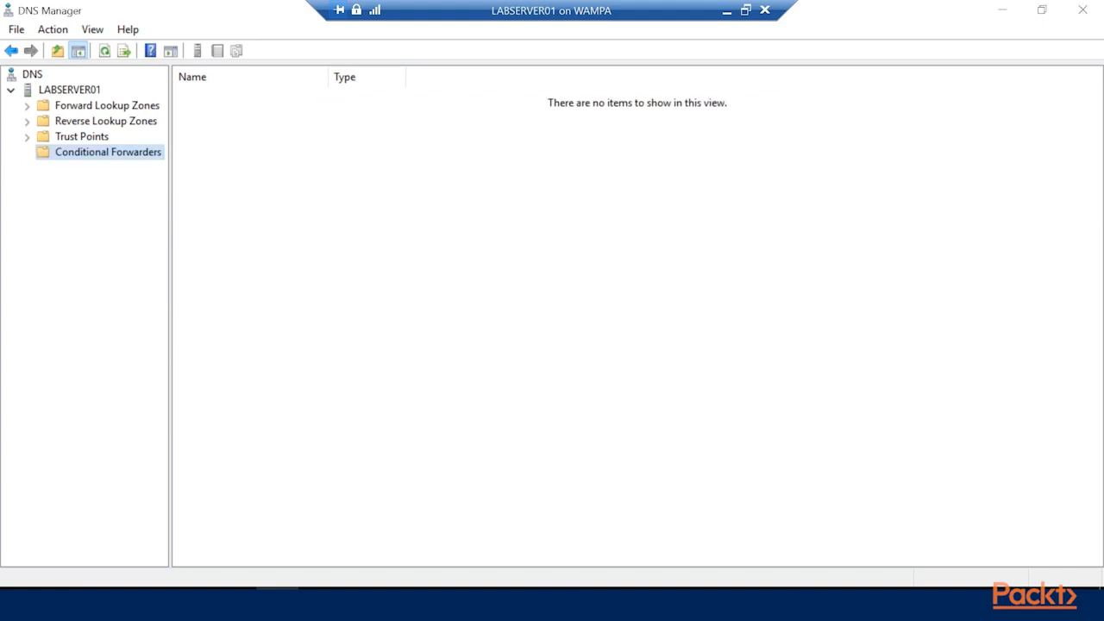